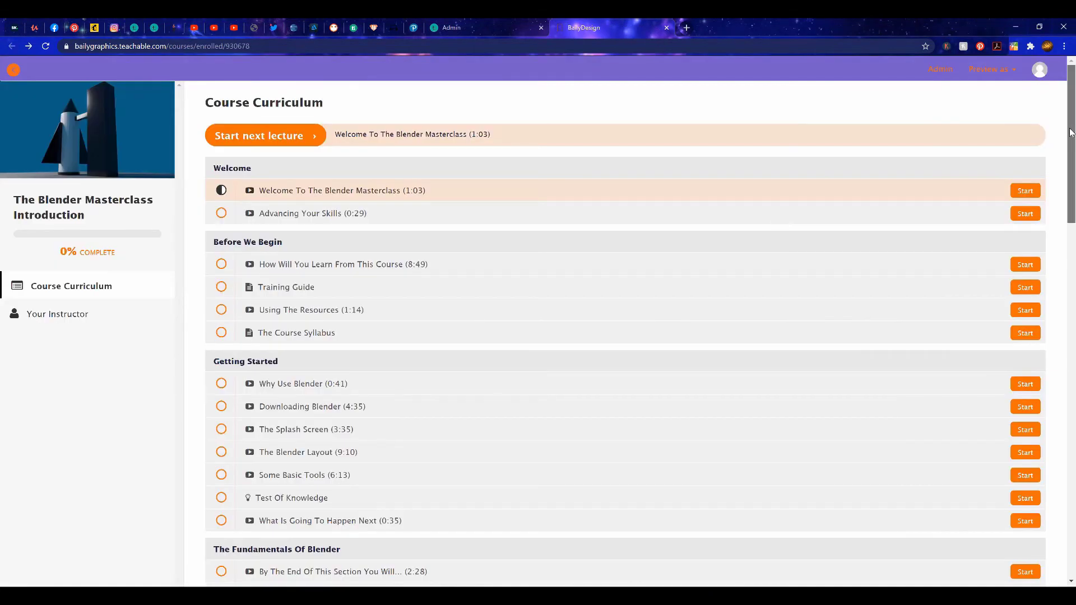
Scroll the course curriculum down to the Manipulating Objects In Blender lessons
{"action": "scroll", "coordinate": [1071, 132], "scroll_direction": "down", "scroll_amount": 1}
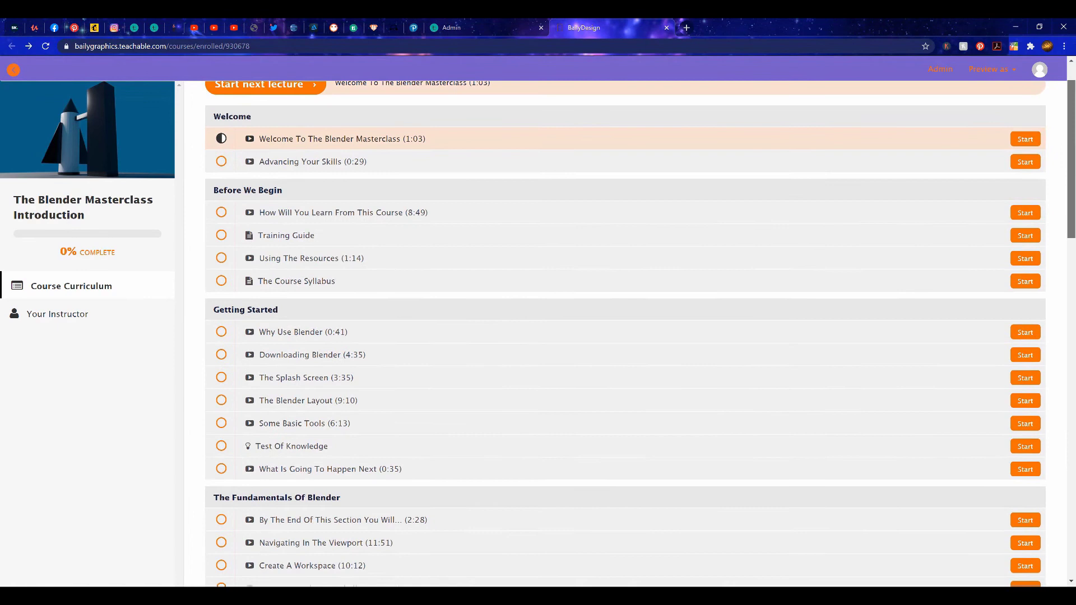
{"action": "scroll", "coordinate": [1073, 162], "scroll_direction": "down", "scroll_amount": 1}
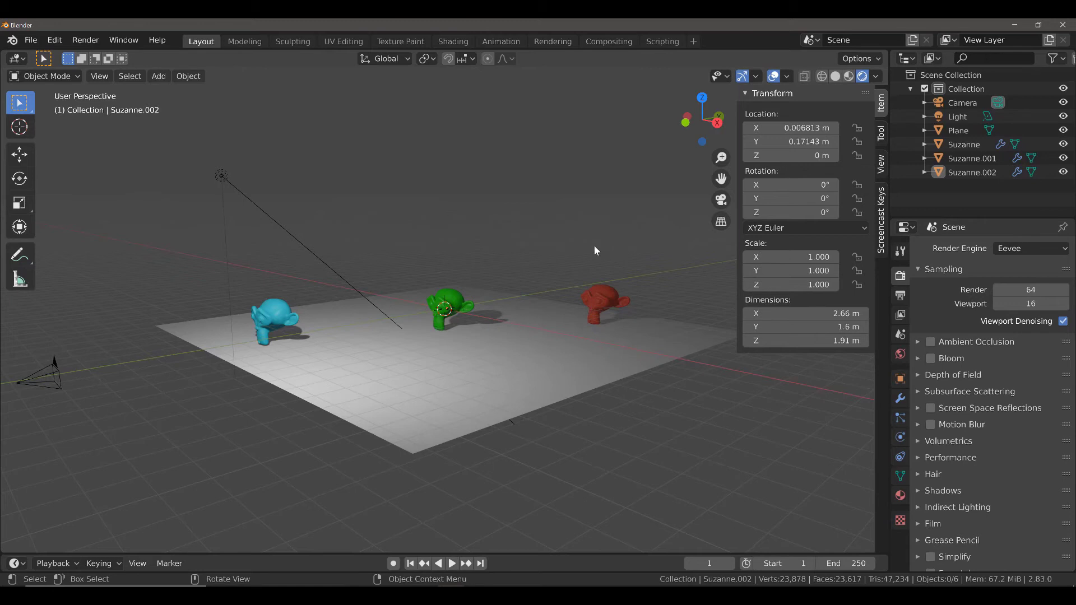
{"action": "left_click", "coordinate": [273, 318]}
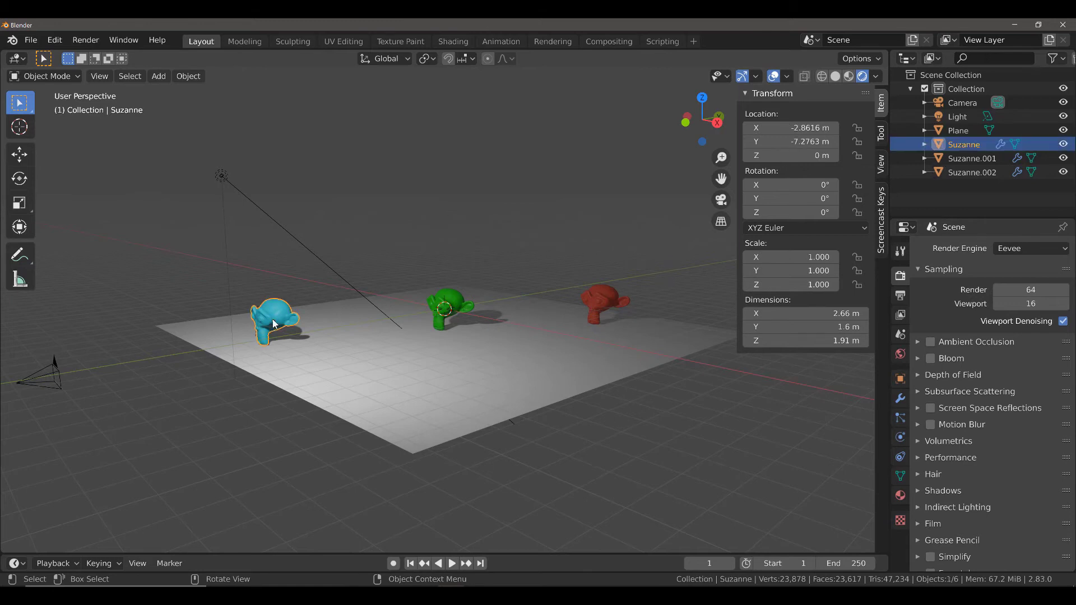
{"action": "left_click", "coordinate": [45, 370]}
{"action": "left_click", "coordinate": [424, 302]}
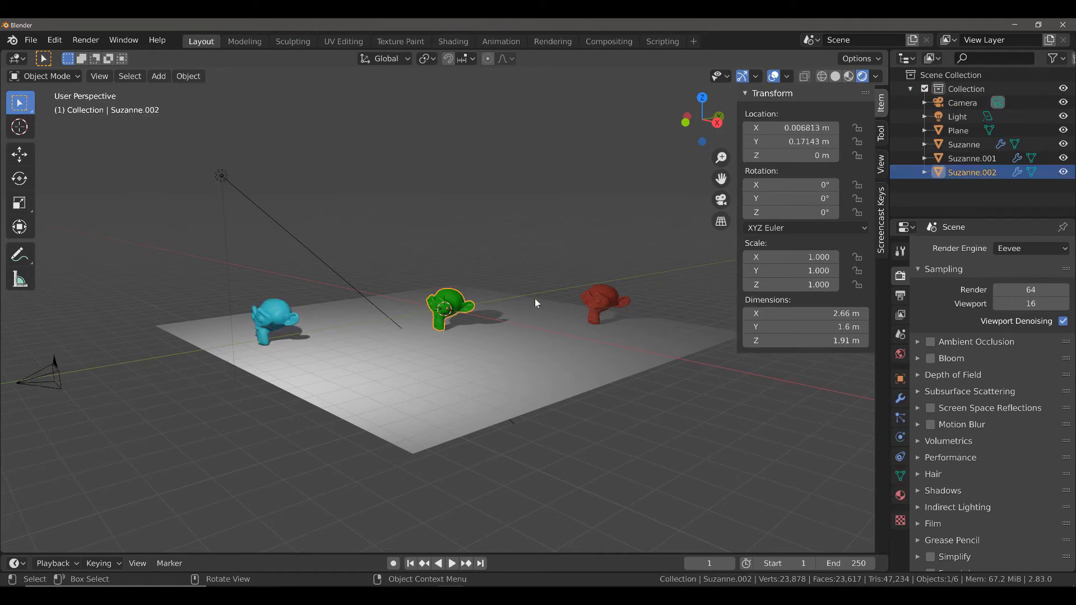
{"action": "left_click", "coordinate": [592, 301]}
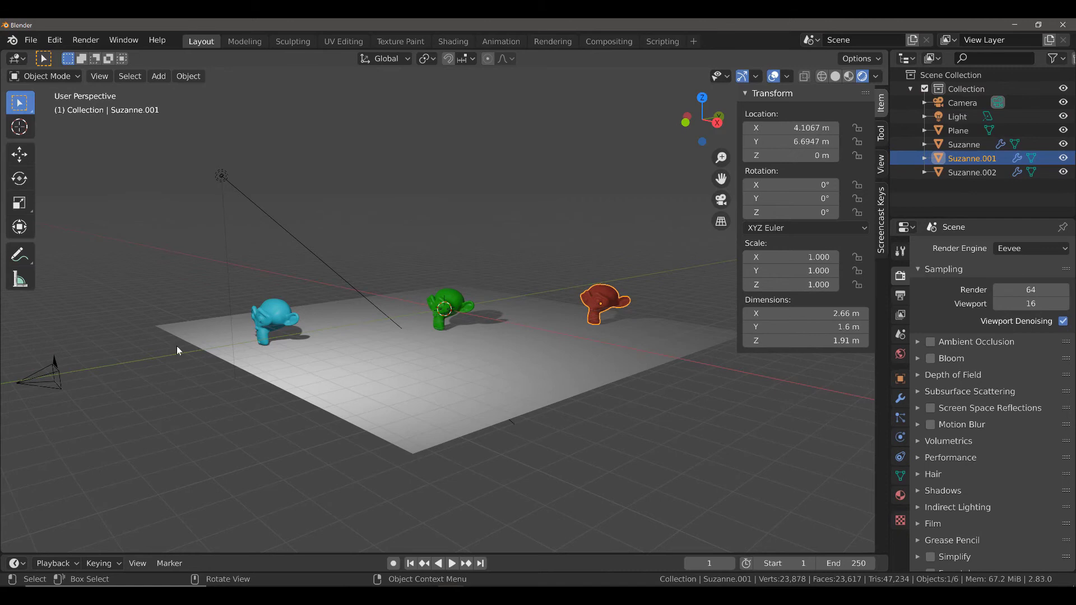
{"action": "left_click", "coordinate": [61, 372]}
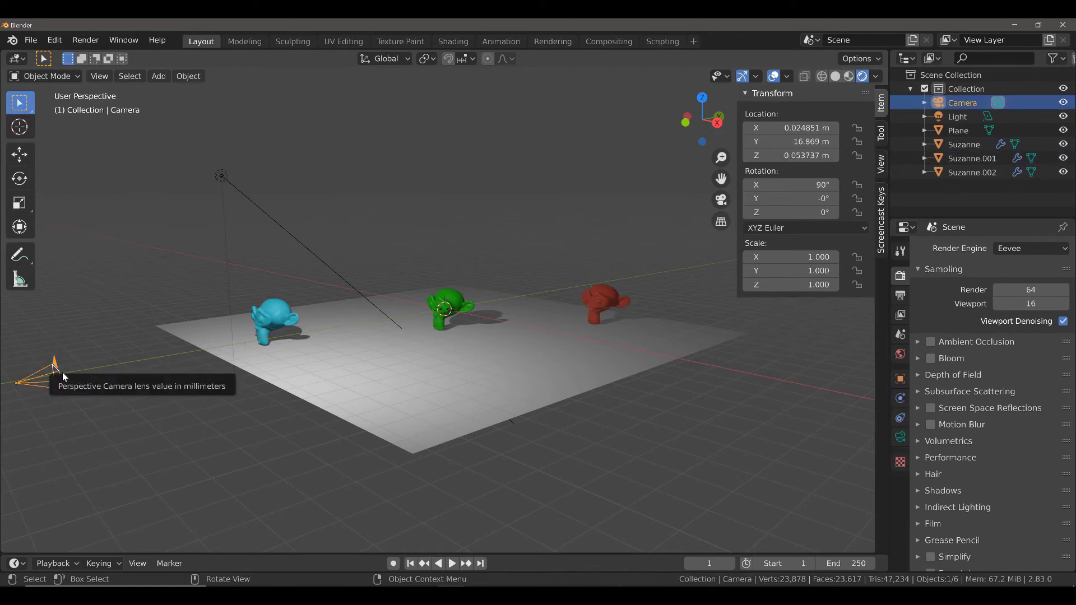
Switch to camera view and bring up the Add > Empty submenu of empty types
{"action": "key", "text": "KP_0"}
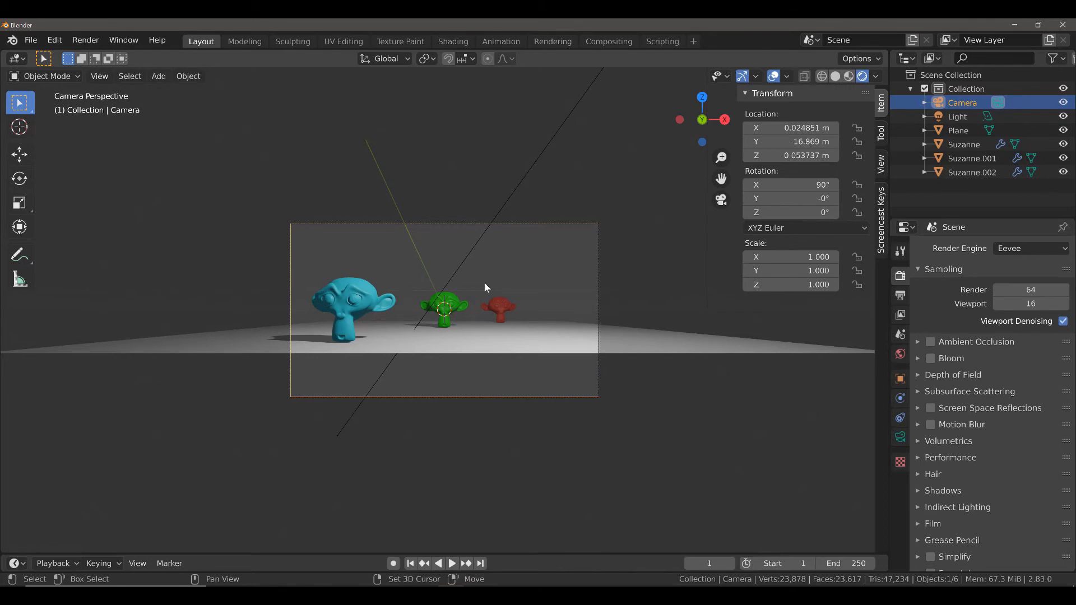
{"action": "key", "text": "shift+a"}
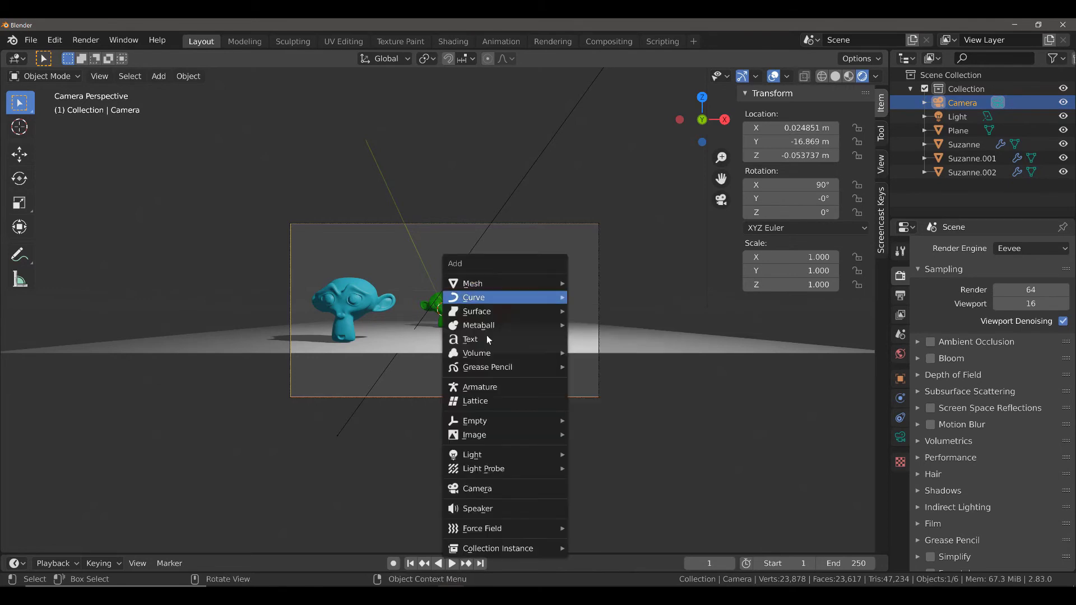
{"action": "mouse_move", "coordinate": [498, 421]}
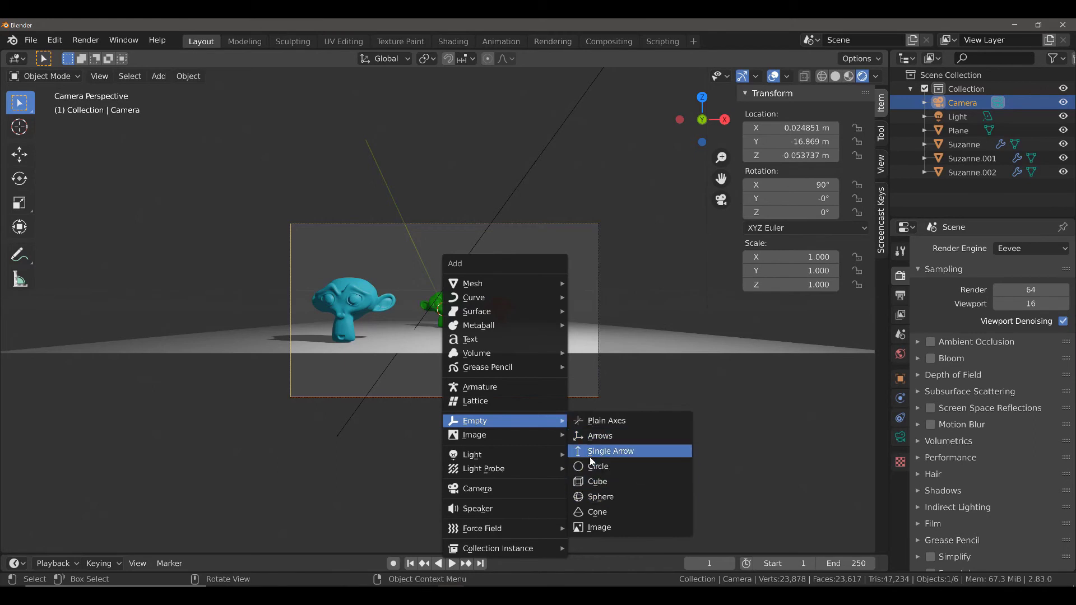
Add a Plain Axes Empty and move it along Y to -7.336 m beside the blue monkey
{"action": "left_click", "coordinate": [600, 421]}
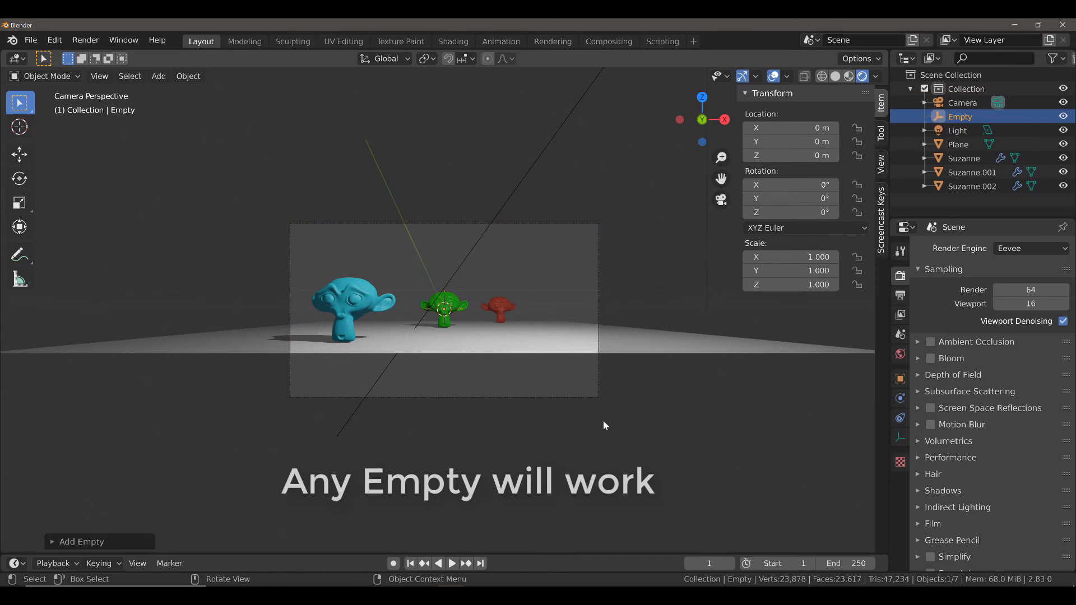
{"action": "middle_click_drag", "start_coordinate": [637, 243], "coordinate": [537, 281]}
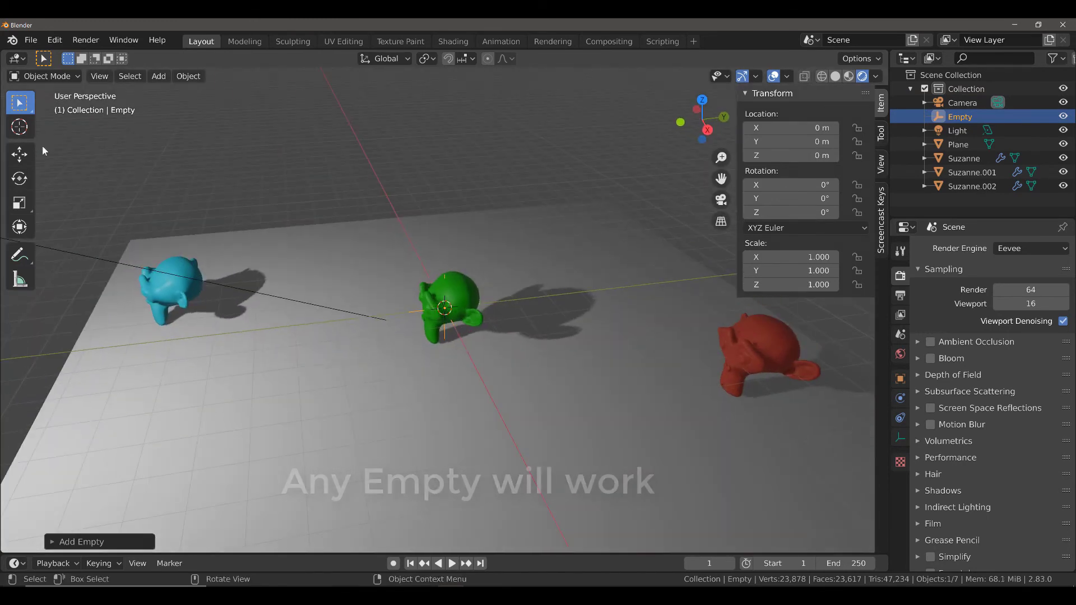
{"action": "left_click", "coordinate": [19, 154]}
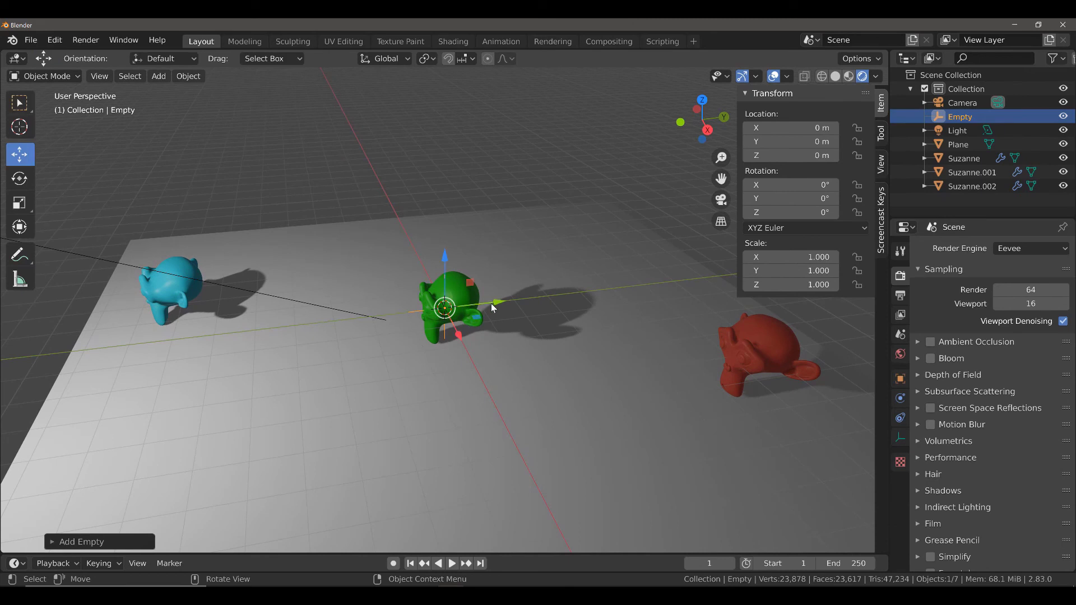
{"action": "left_click_drag", "start_coordinate": [496, 303], "coordinate": [185, 307]}
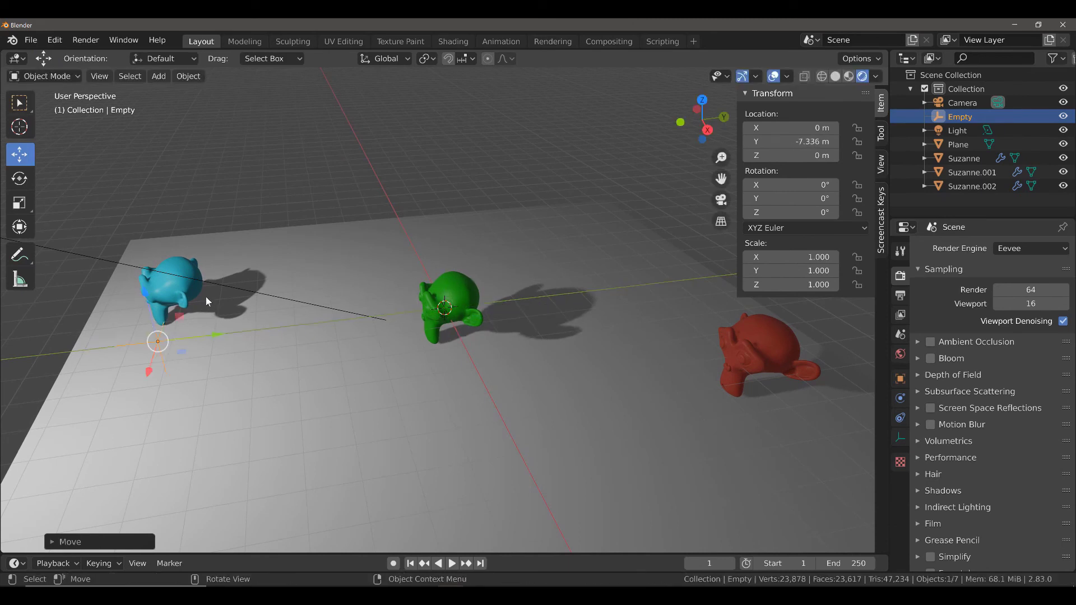
{"action": "left_click", "coordinate": [176, 288]}
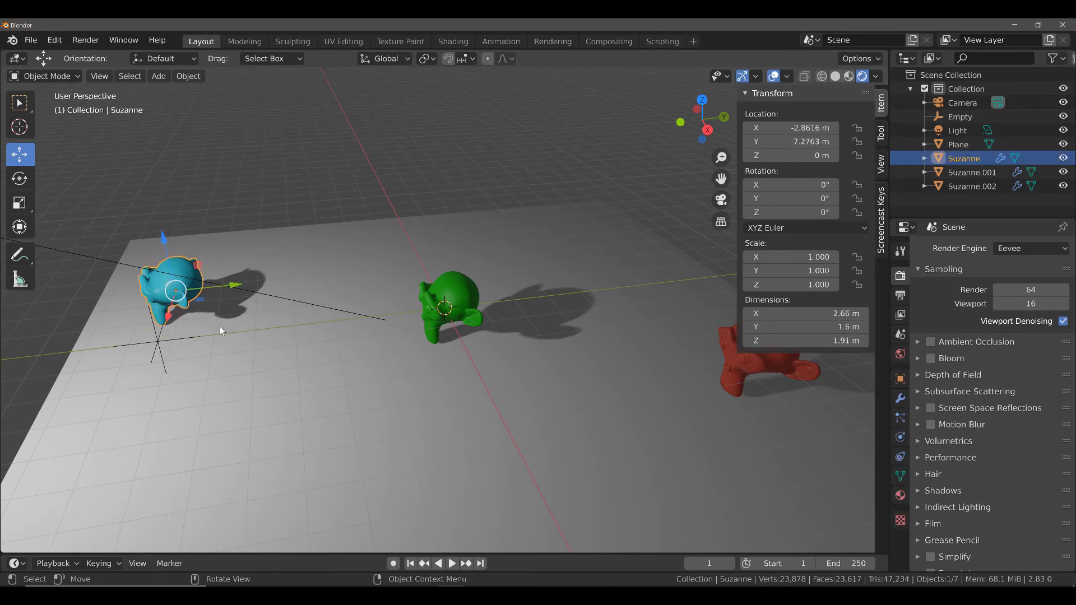
{"action": "scroll", "coordinate": [221, 328], "scroll_direction": "down", "scroll_amount": 8}
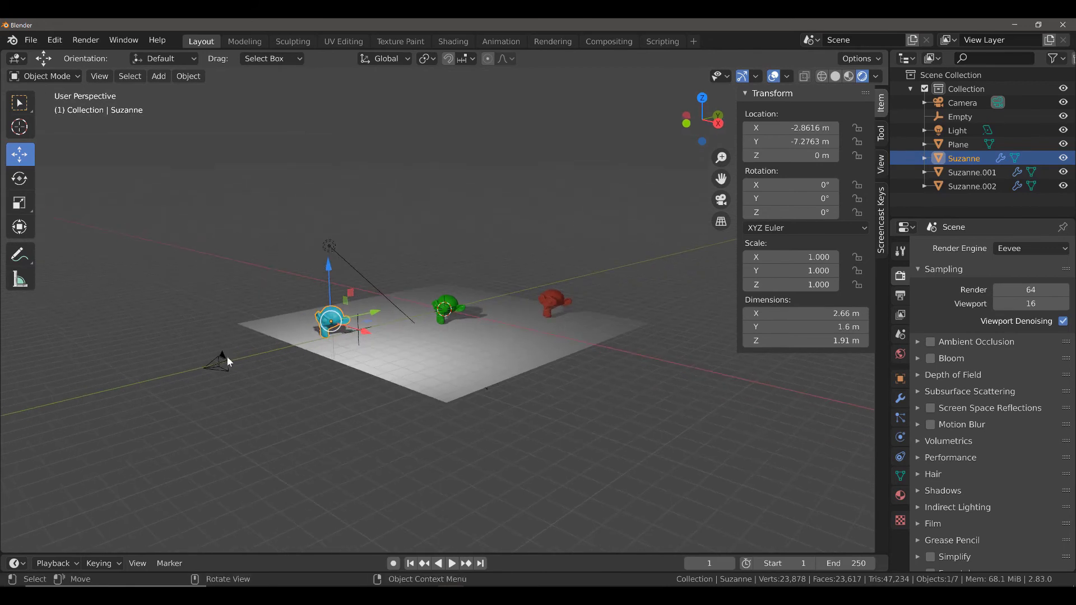
Select the camera and enable Depth of Field in its camera properties
{"action": "left_click", "coordinate": [223, 358]}
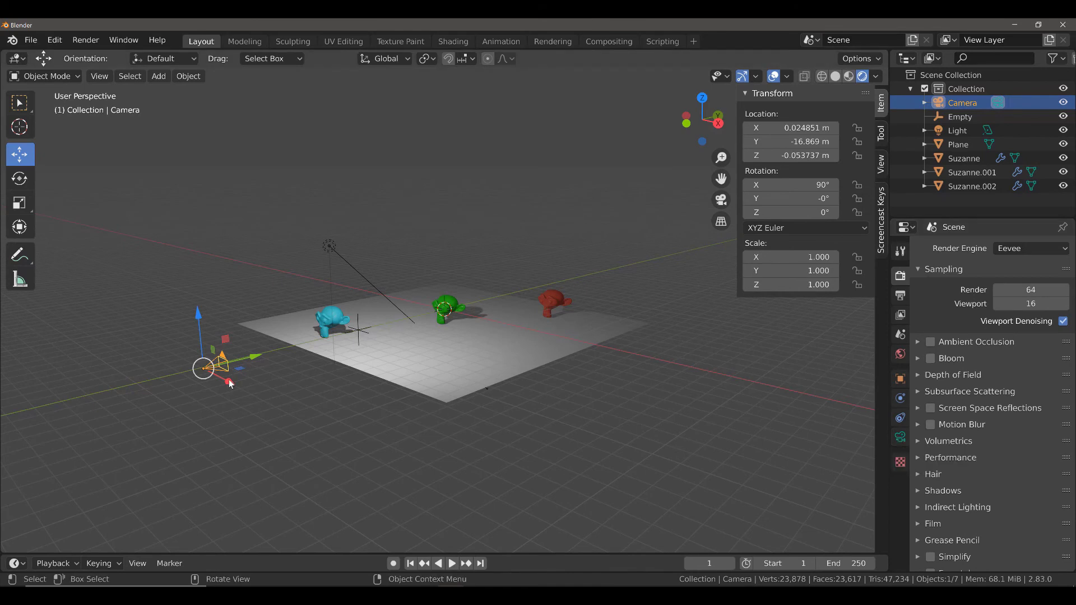
{"action": "left_click", "coordinate": [899, 439]}
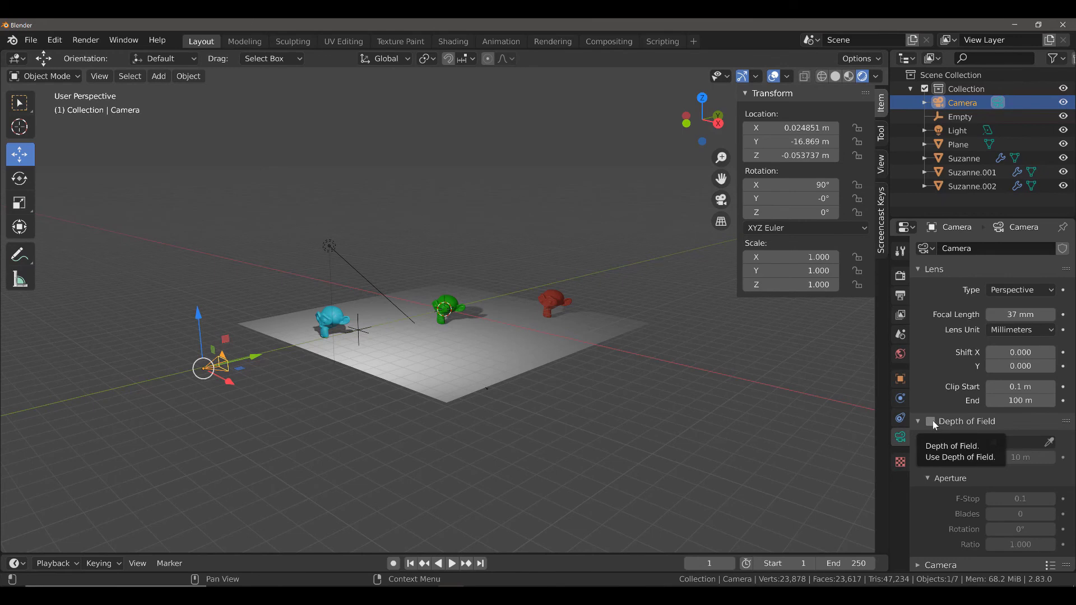
{"action": "left_click", "coordinate": [929, 423]}
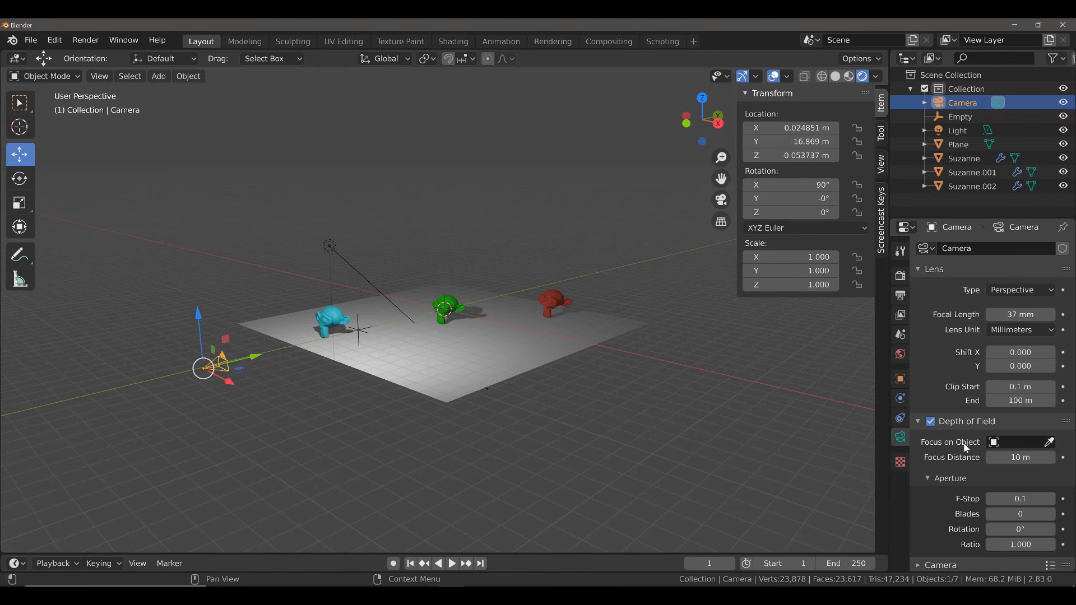
{"action": "left_click", "coordinate": [1003, 442]}
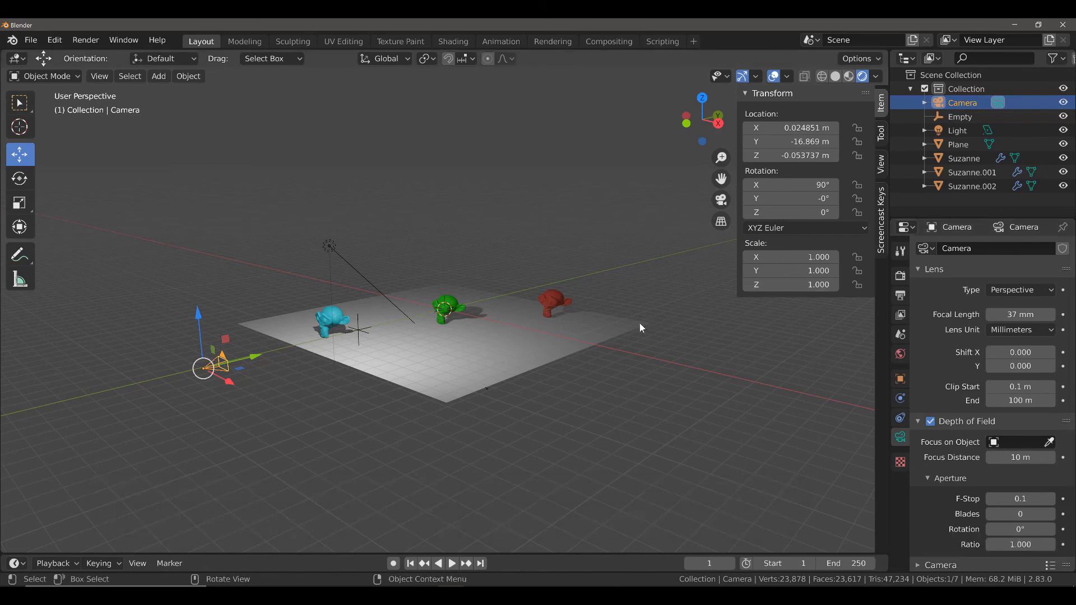
In camera view, set the Depth of Field focus object to the Empty
{"action": "key", "text": "KP_0"}
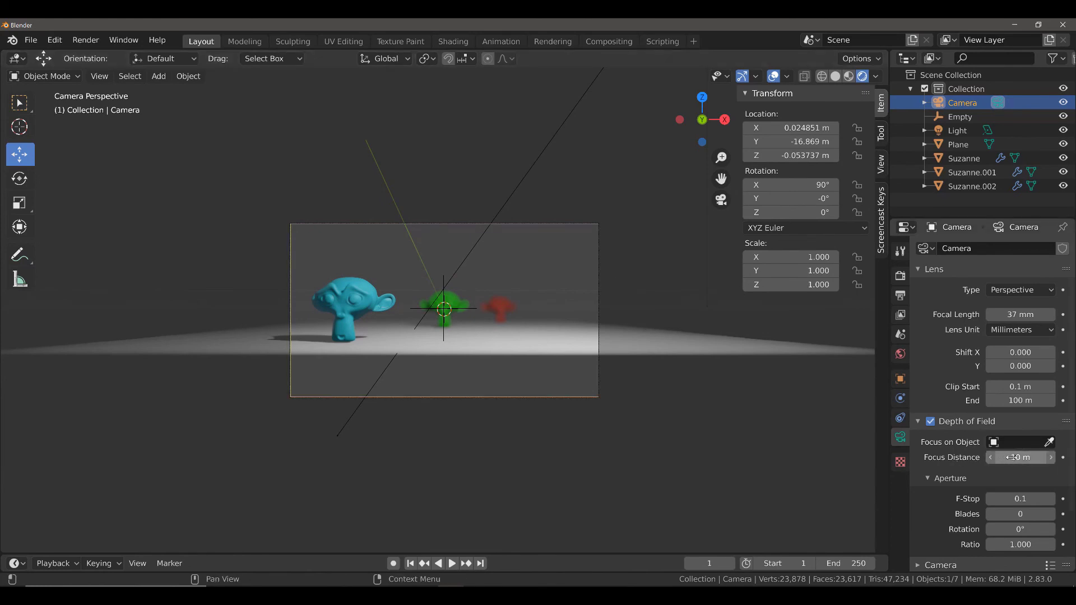
{"action": "left_click_drag", "start_coordinate": [1022, 459], "coordinate": [946, 463]}
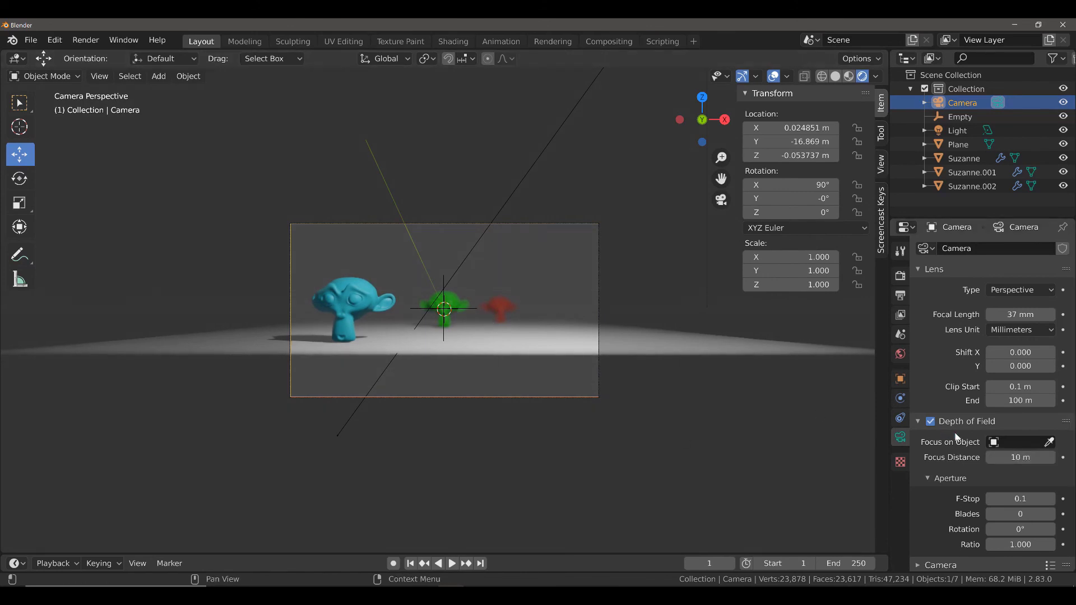
{"action": "left_click", "coordinate": [1006, 442]}
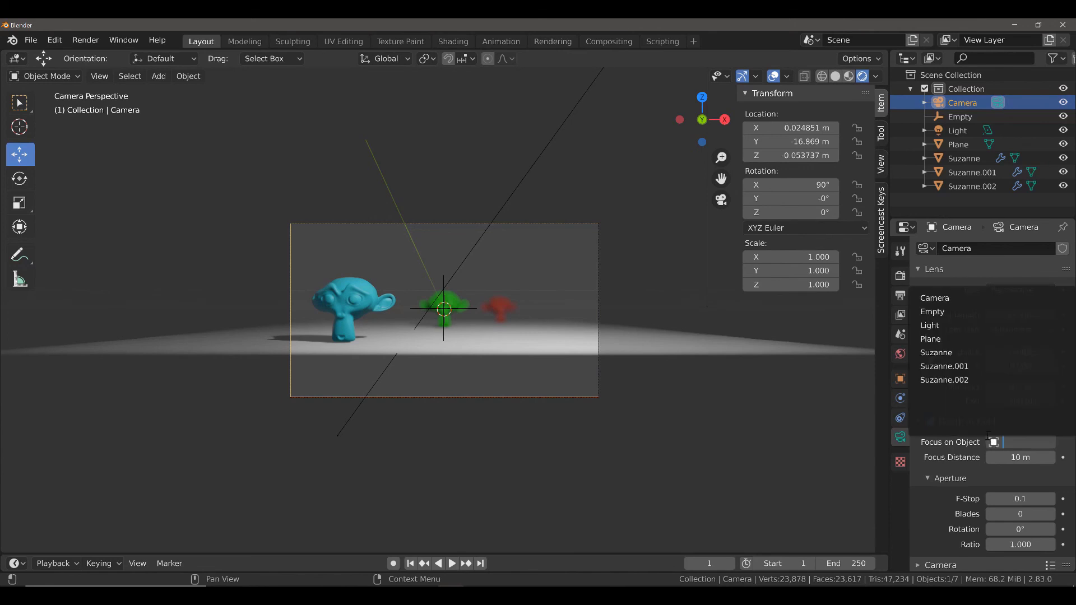
{"action": "left_click", "coordinate": [942, 313]}
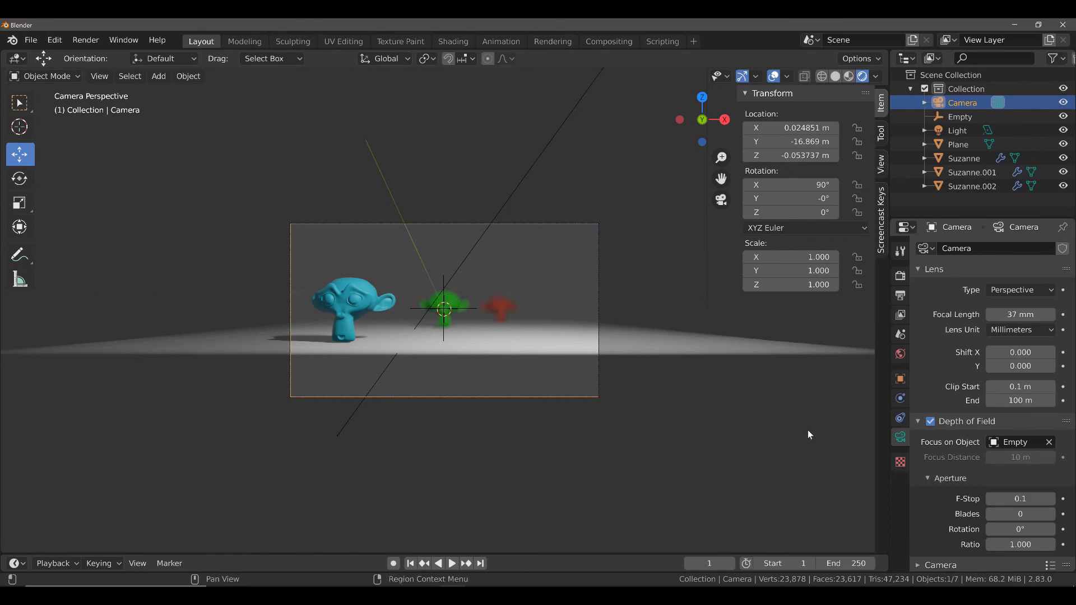
Hide viewport overlays and slide the Empty to Y 0.63403 m onto the green monkey
{"action": "left_click", "coordinate": [474, 312]}
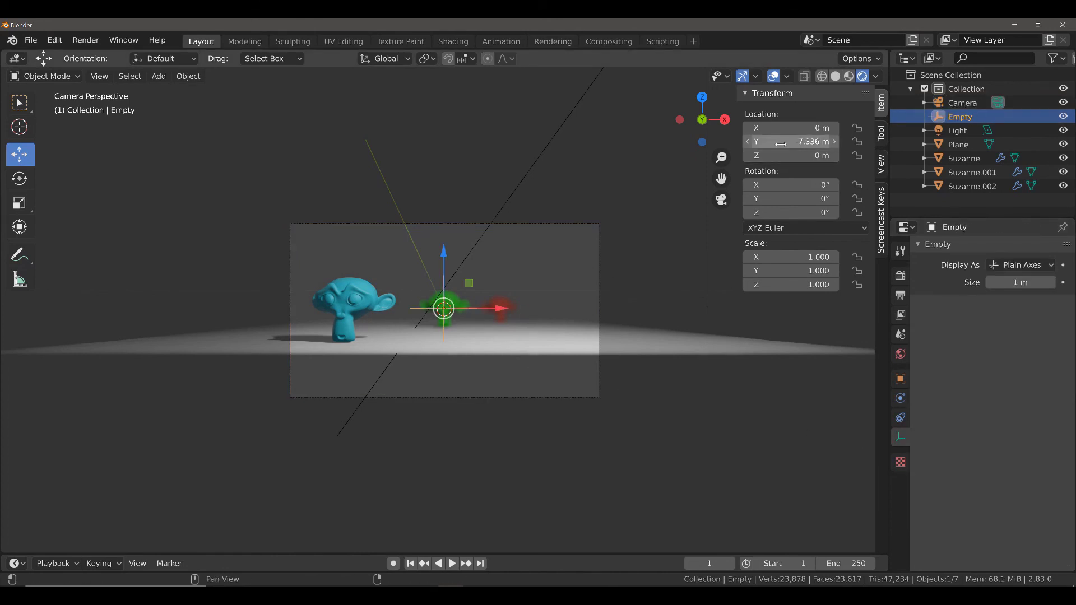
{"action": "left_click_drag", "start_coordinate": [796, 141], "coordinate": [888, 141]}
{"action": "key", "text": "Escape"}
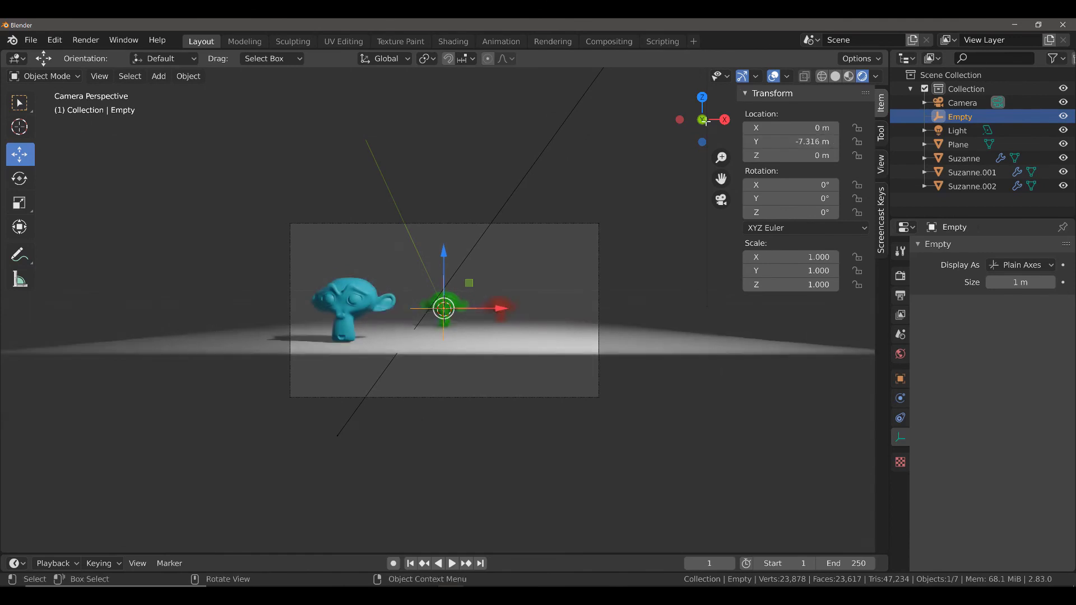
{"action": "left_click", "coordinate": [774, 77]}
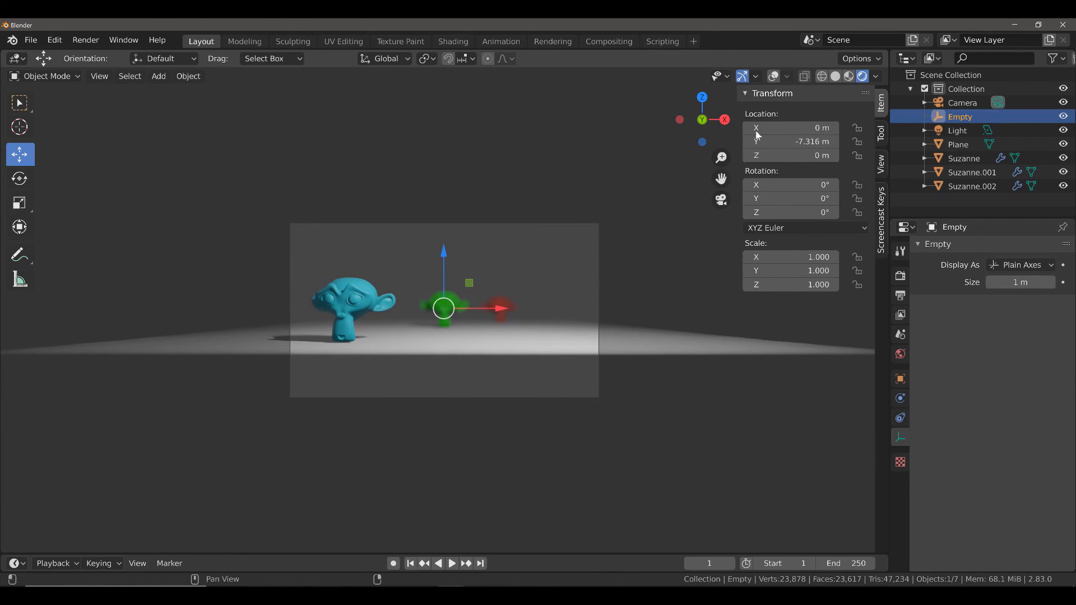
{"action": "left_click_drag", "start_coordinate": [799, 141], "coordinate": [925, 141]}
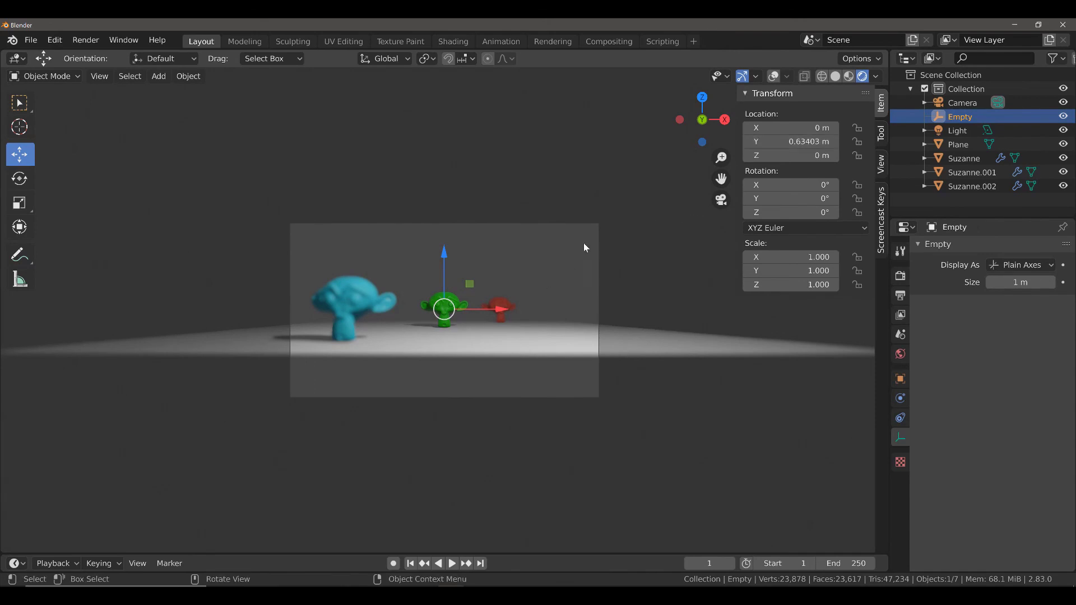
{"action": "left_click", "coordinate": [599, 247]}
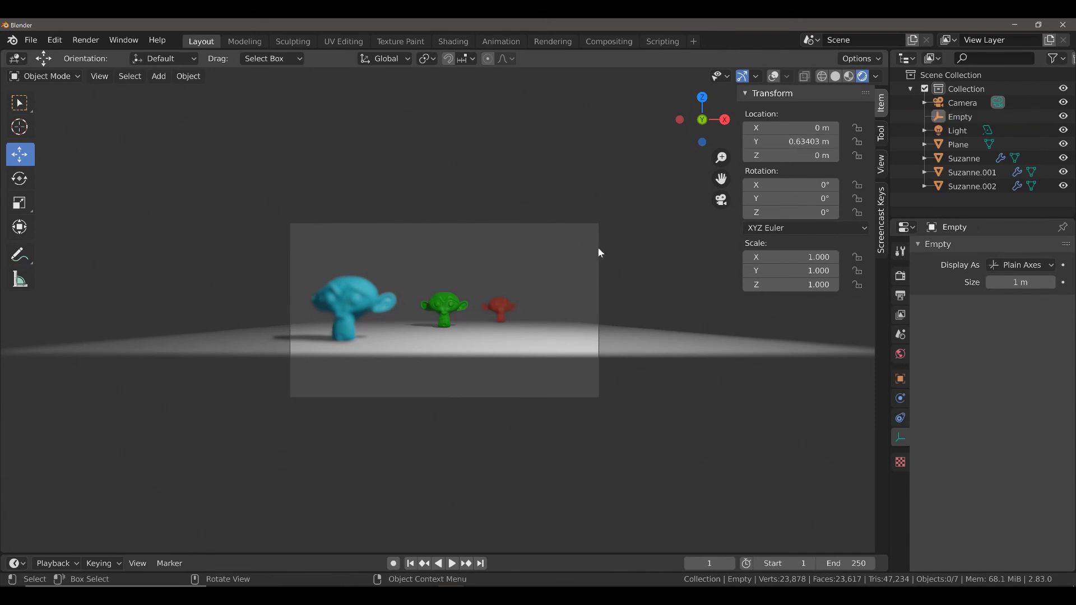
{"action": "left_click", "coordinate": [950, 101]}
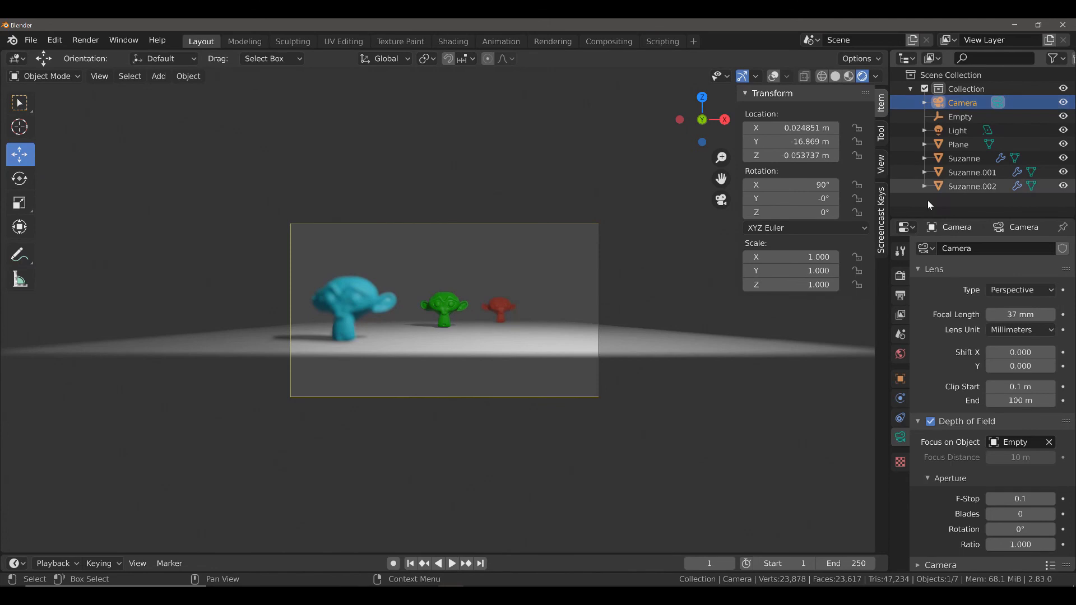
{"action": "left_click", "coordinate": [930, 422]}
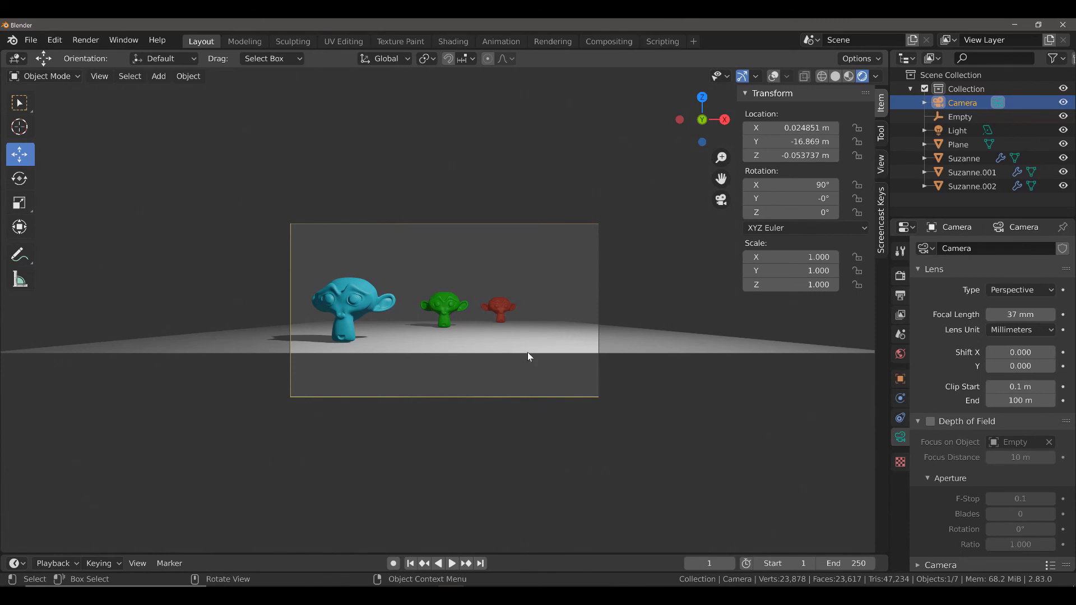
{"action": "left_click", "coordinate": [931, 422]}
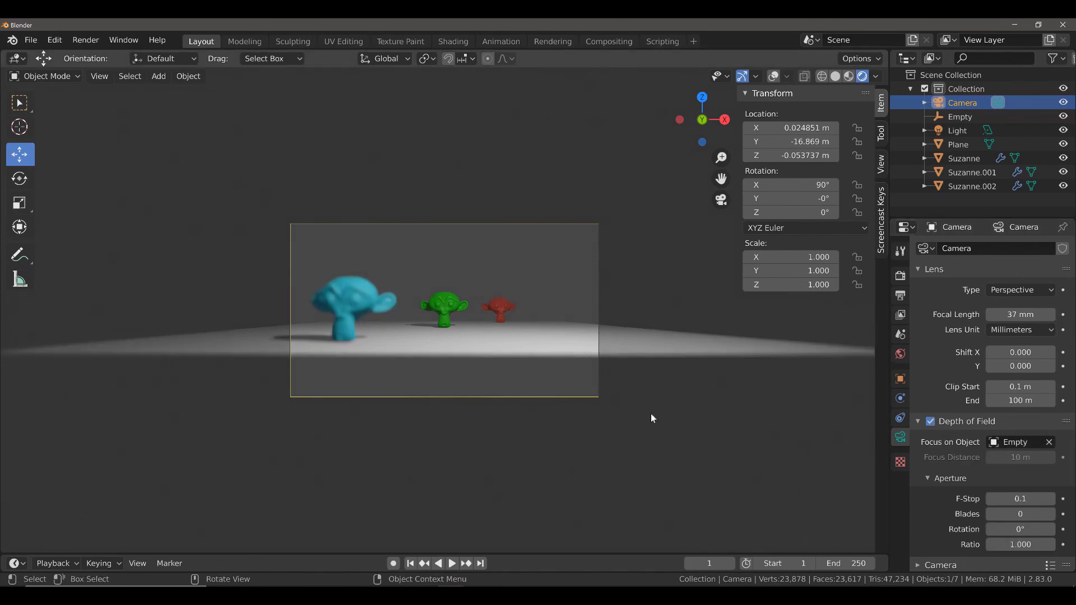